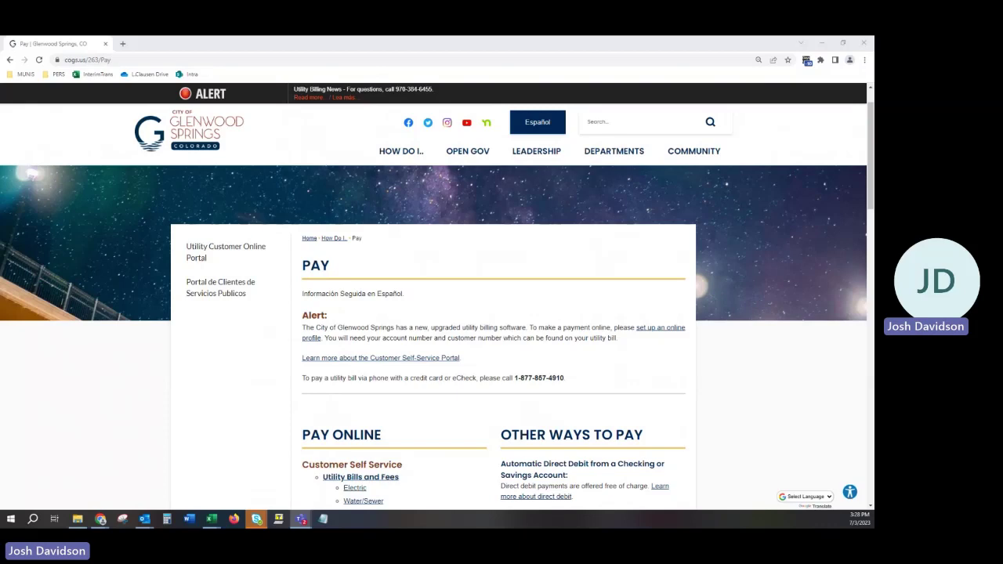
Load the city's Pay page and scroll down to the Pay Online utility links
click(124, 61)
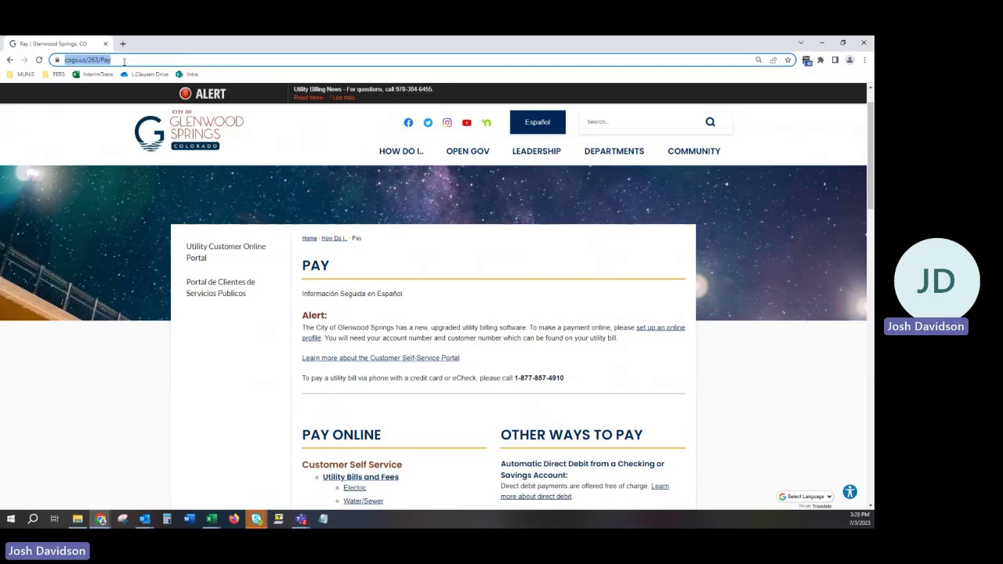
text(https://www.cogs.us/pay)
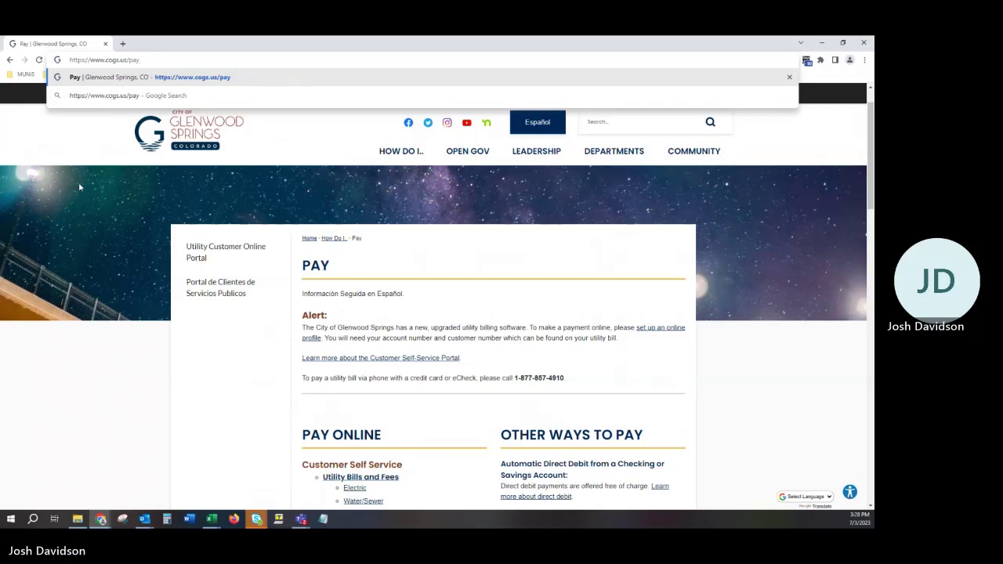
key(Return)
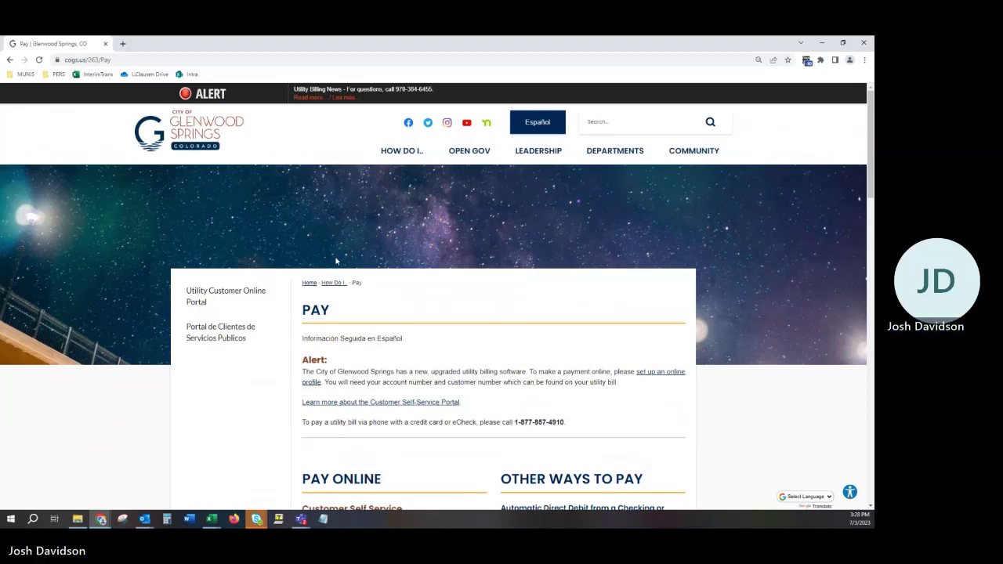
scroll(476, 322, down, 1)
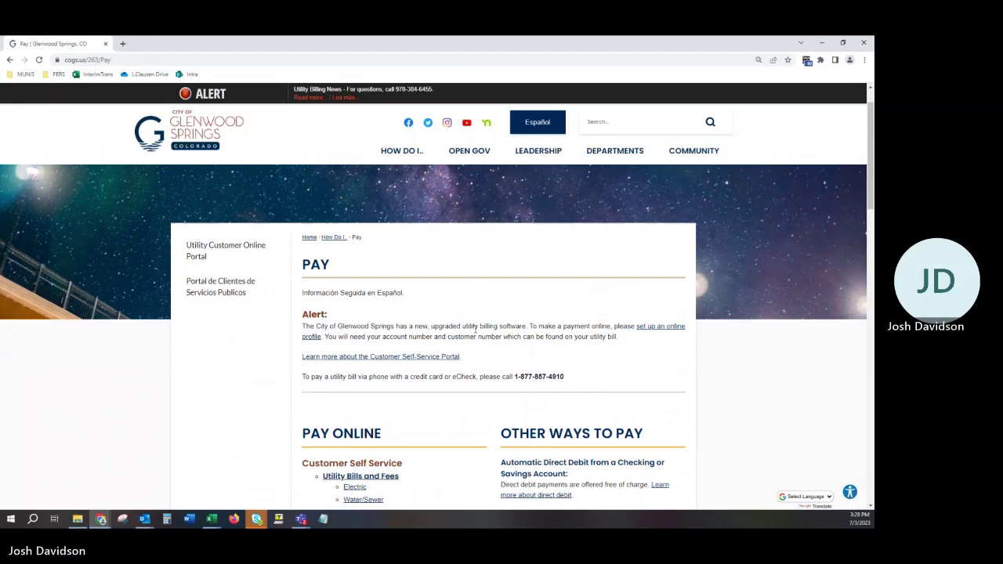
scroll(476, 329, down, 1)
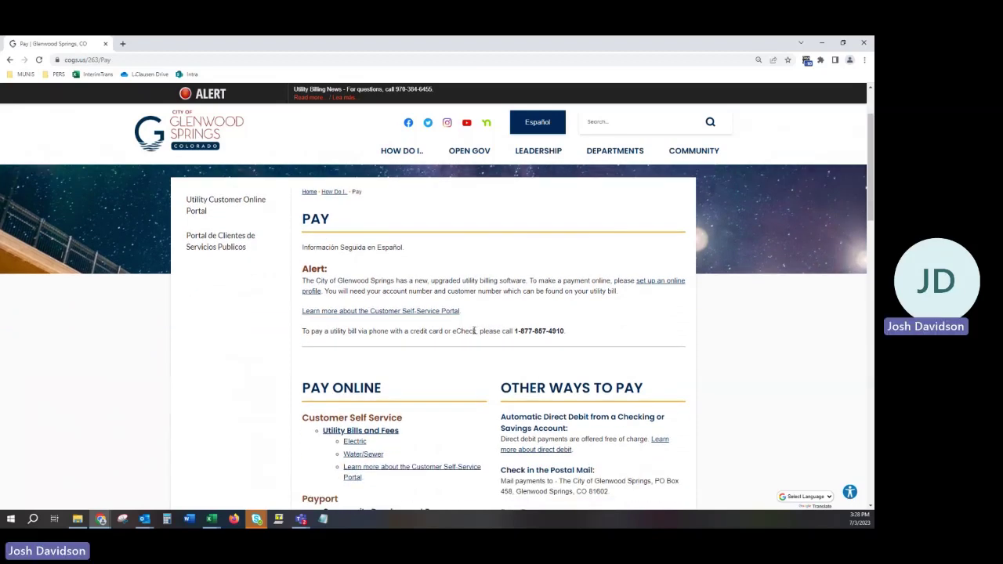
scroll(474, 333, down, 1)
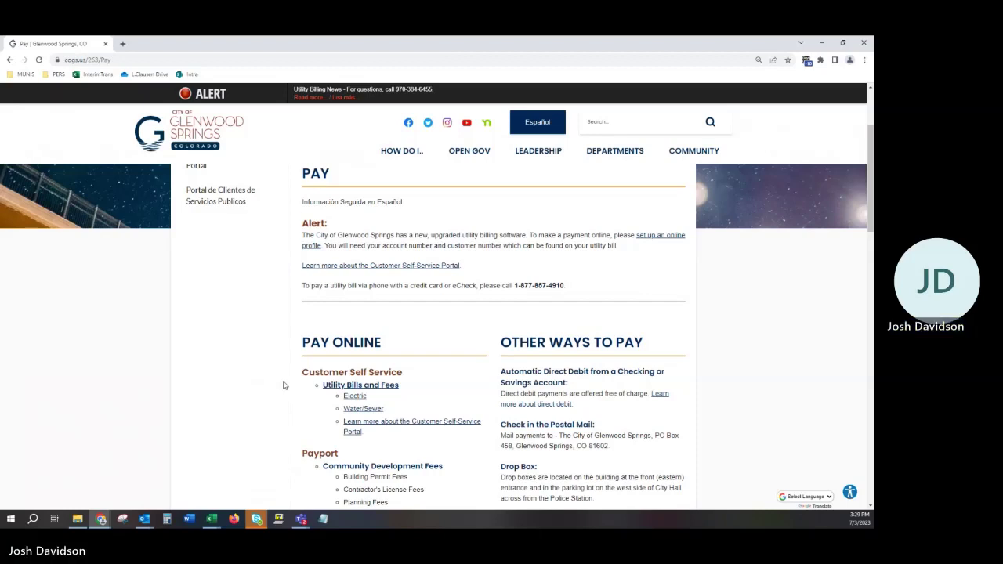
click(339, 388)
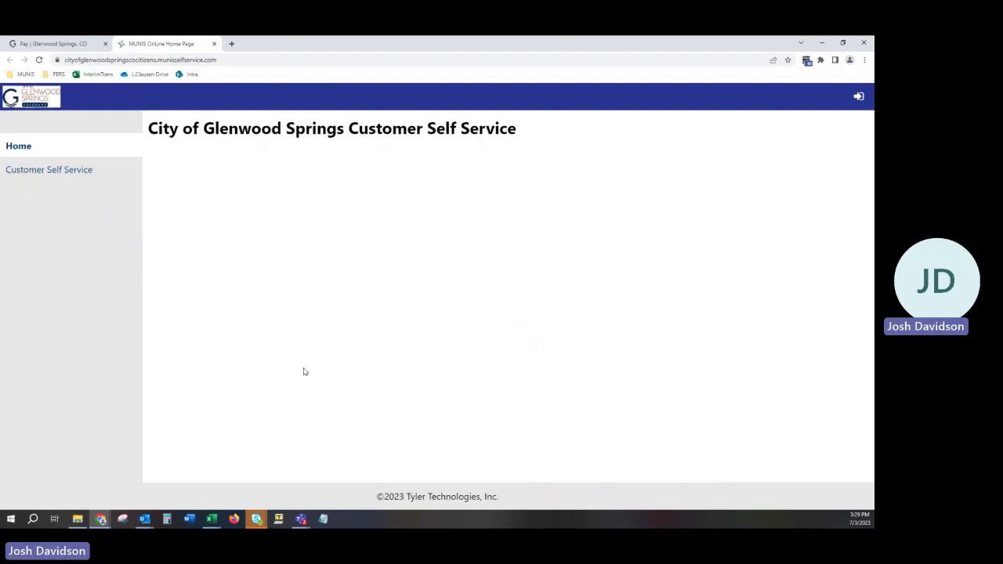
click(166, 60)
text(https://www.cogs.us/pay)
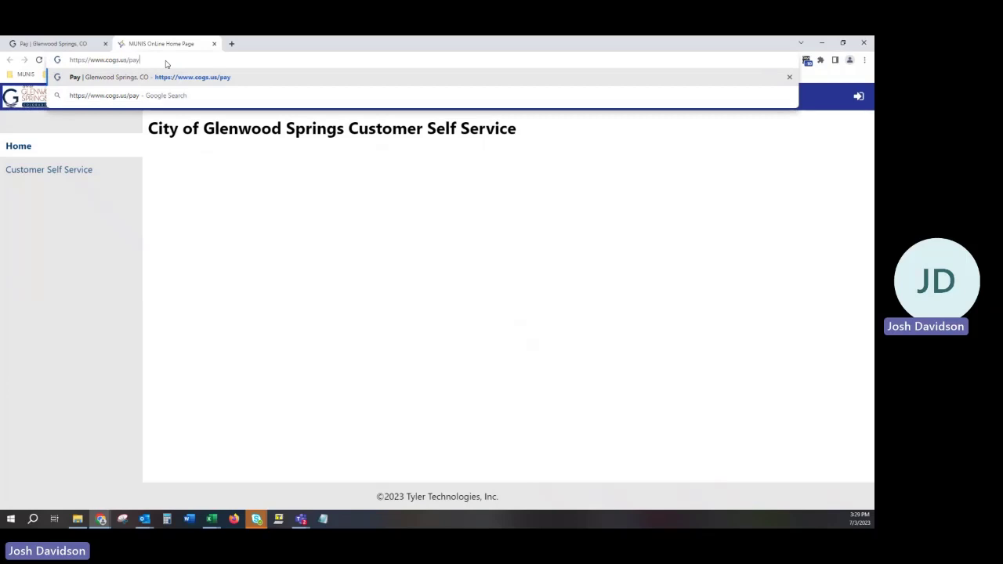
key(Left)
key(Left)
key(Left)
text(e)
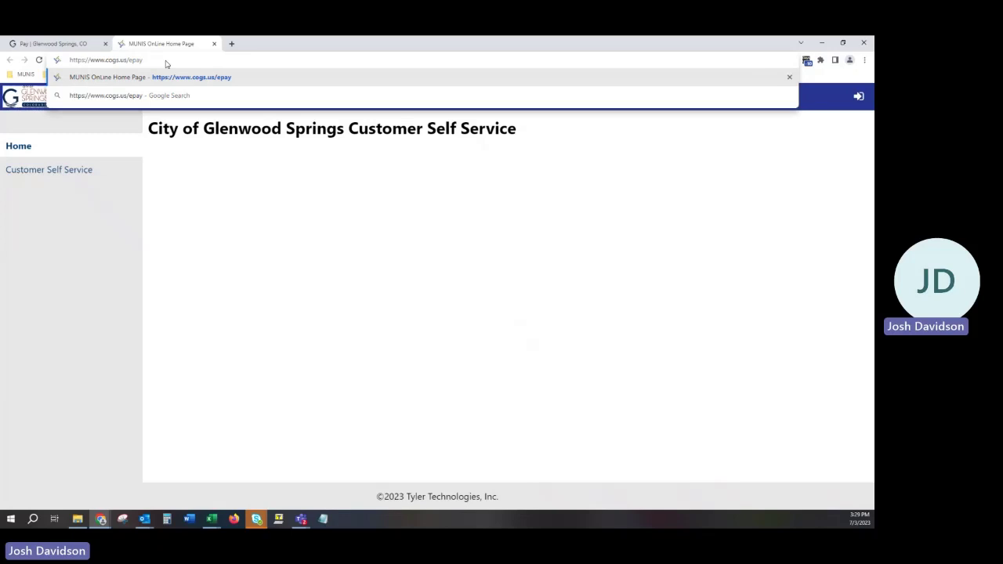
key(Return)
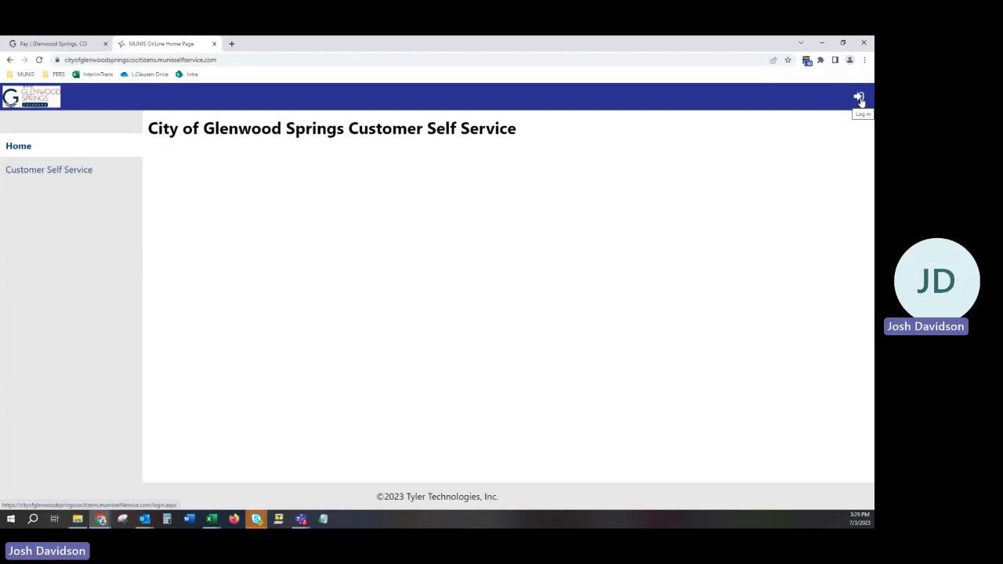
Go to the portal's Log in page and scroll to the bottom of the sign-in options
click(860, 100)
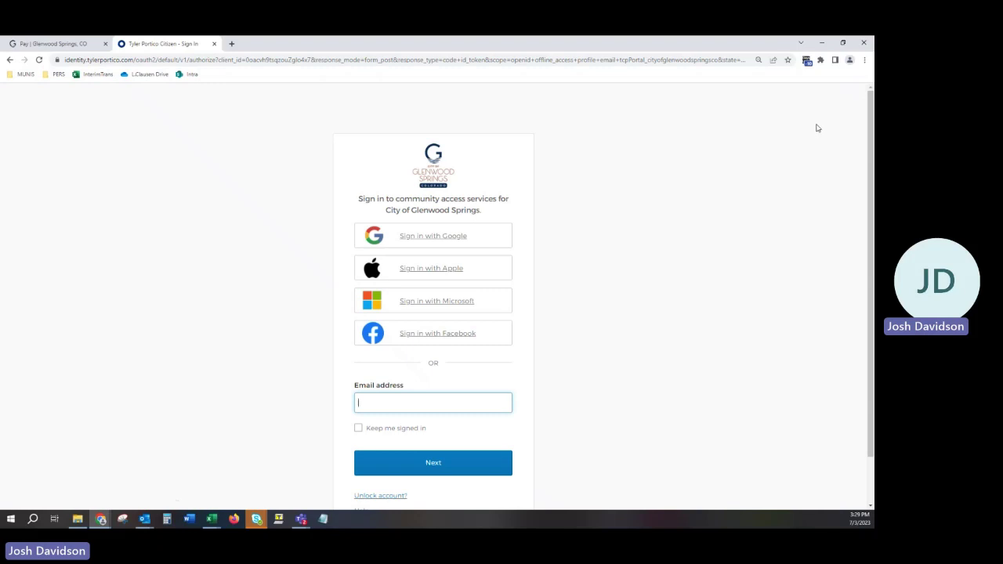
scroll(709, 222, down, 1)
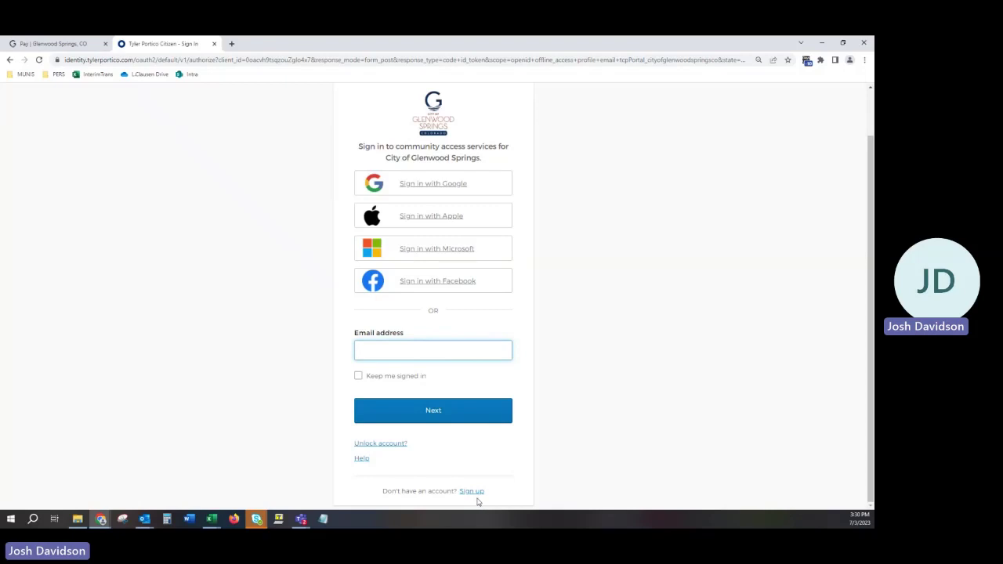
Open the sign-up form and enter the e-mail address, first name and last name
click(472, 493)
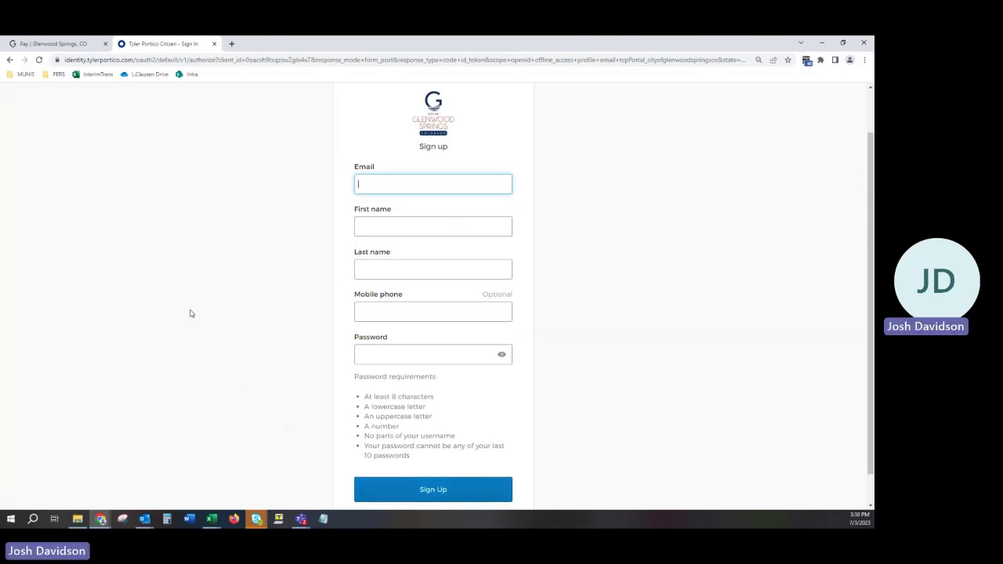
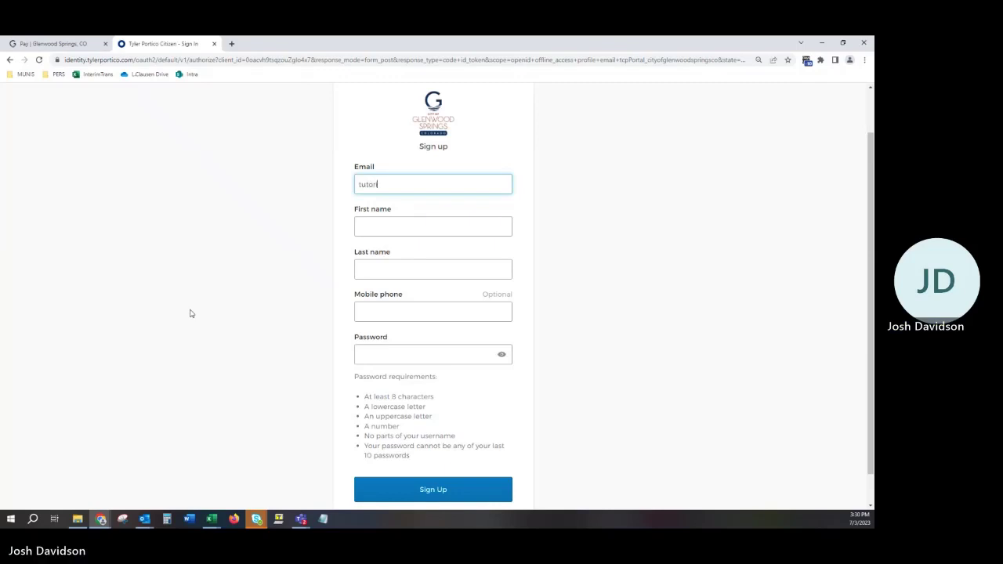
key(Tab)
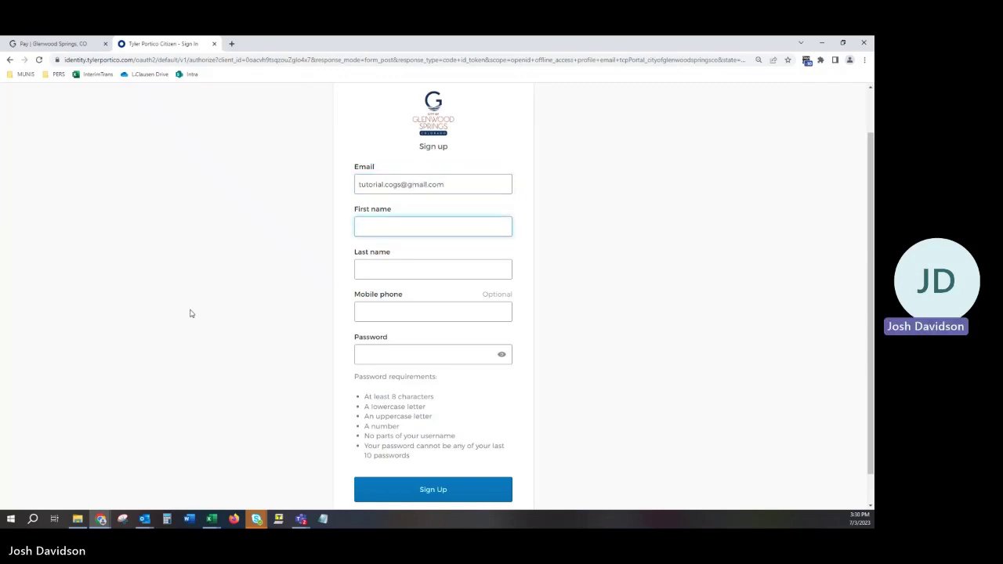
text(John Q)
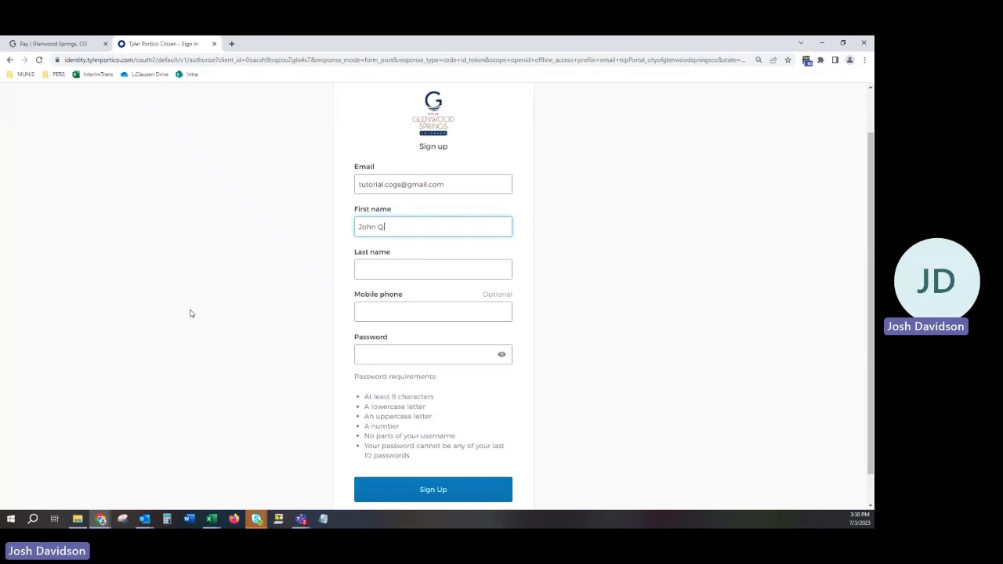
key(Tab)
text(Pu)
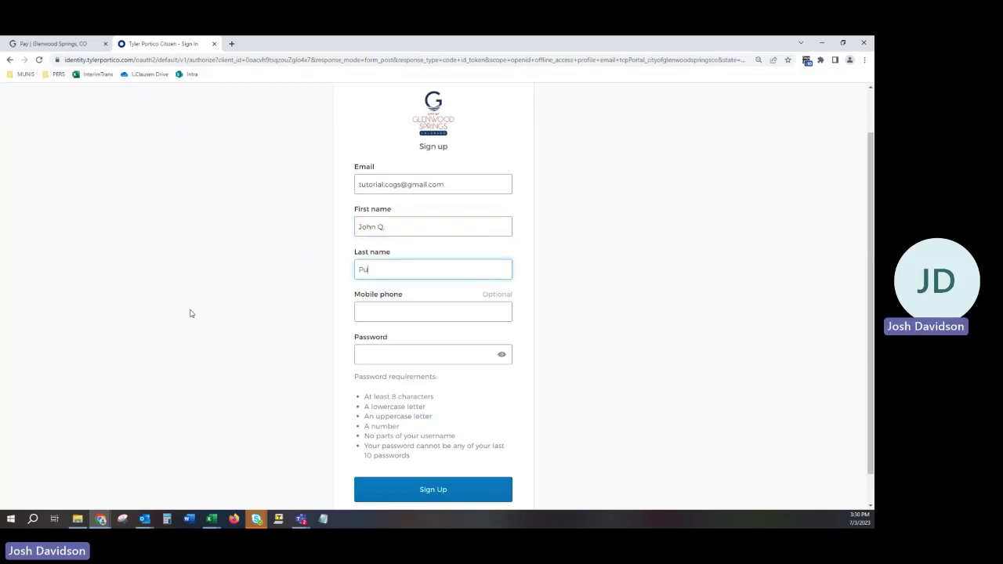
text(blic)
Fill in the mobile phone number and the account password, then submit the sign-up
key(Tab)
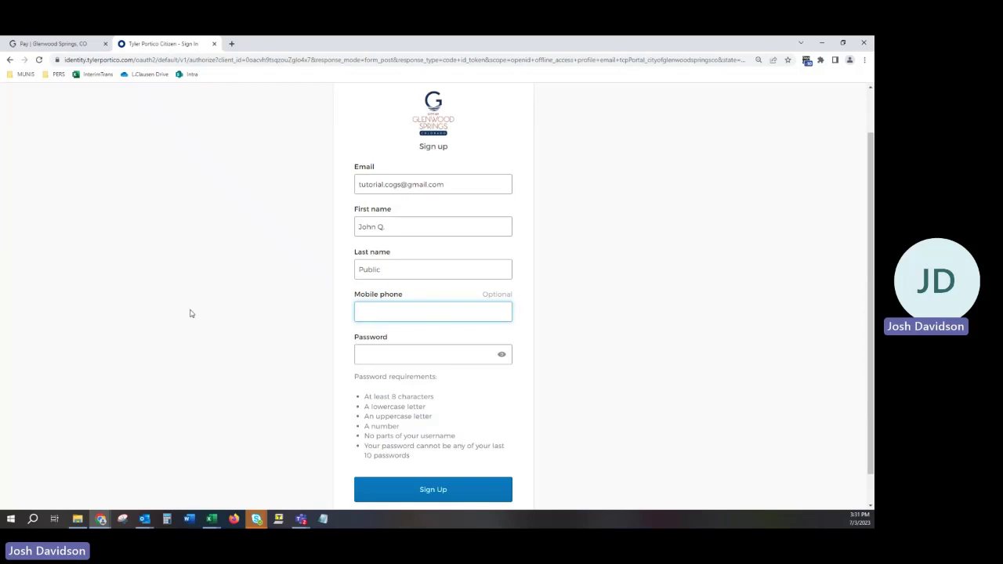
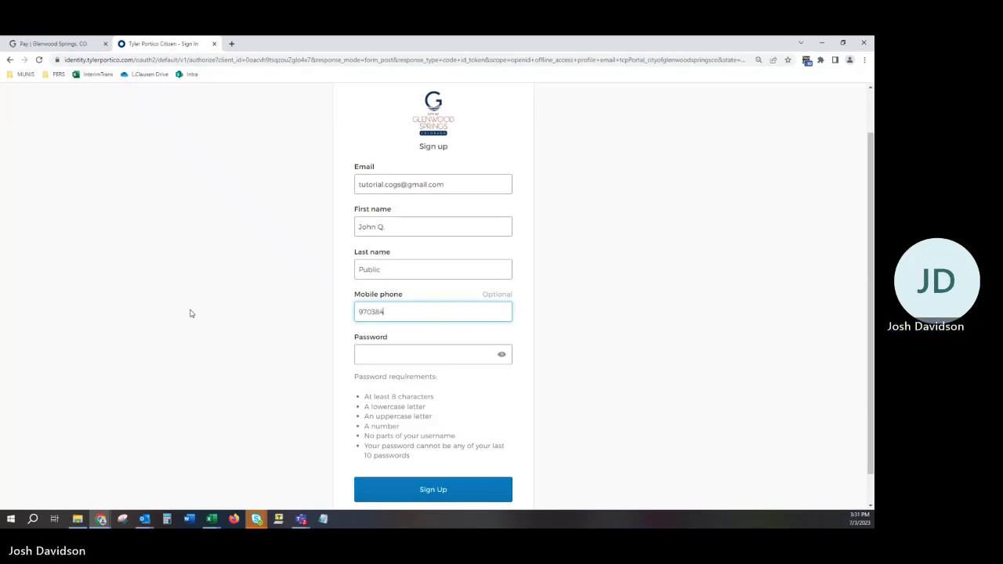
key(Tab)
text(•)
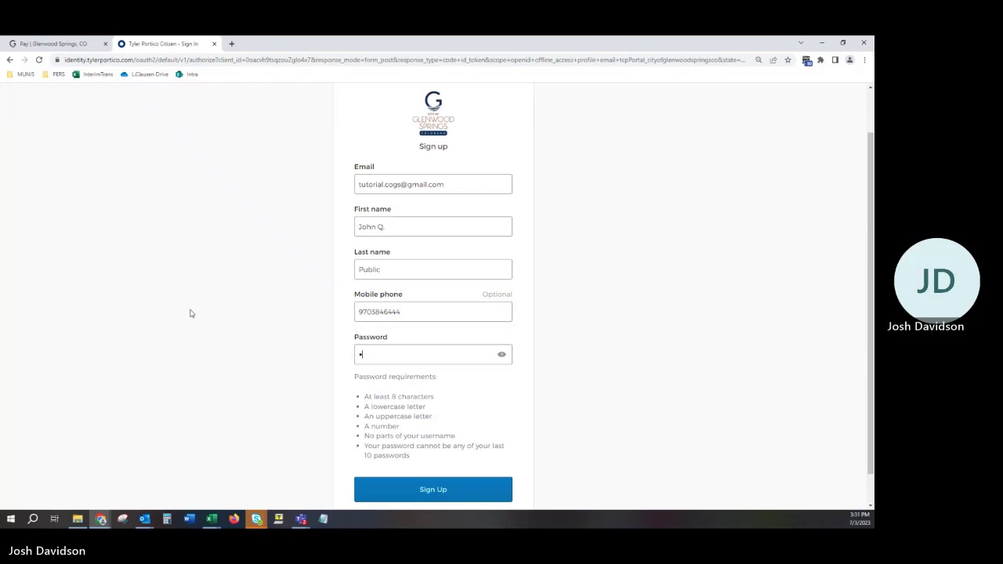
text(•••••••••)
scroll(217, 317, down, 1)
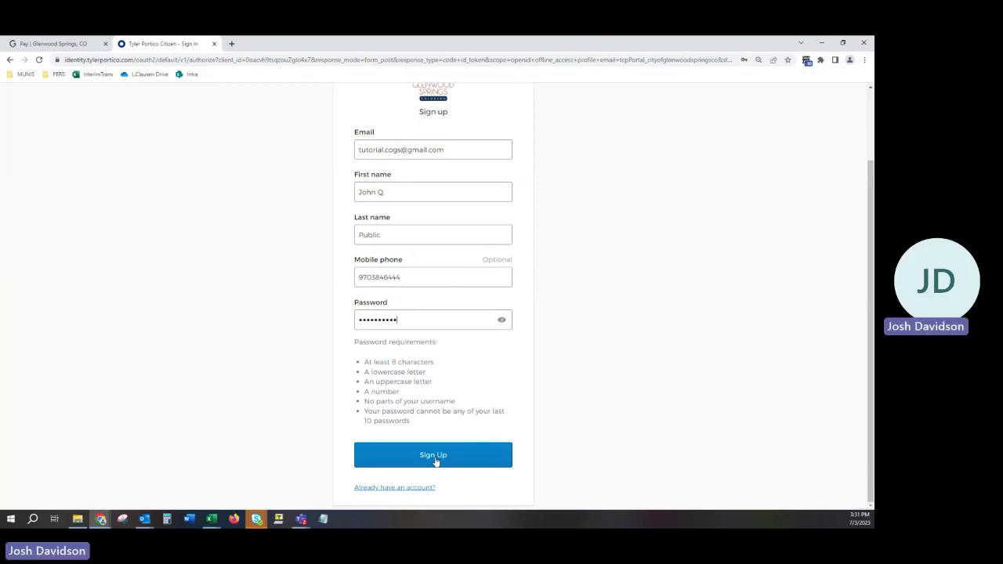
click(403, 458)
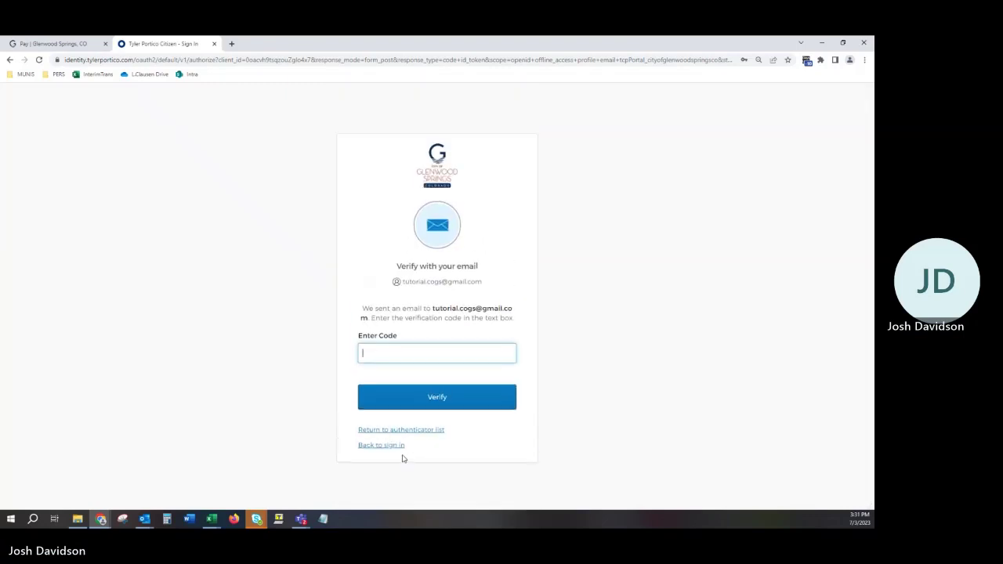
Switch to the Gmail window showing the 'Welcome to your Community Access account' email
key(alt+Tab)
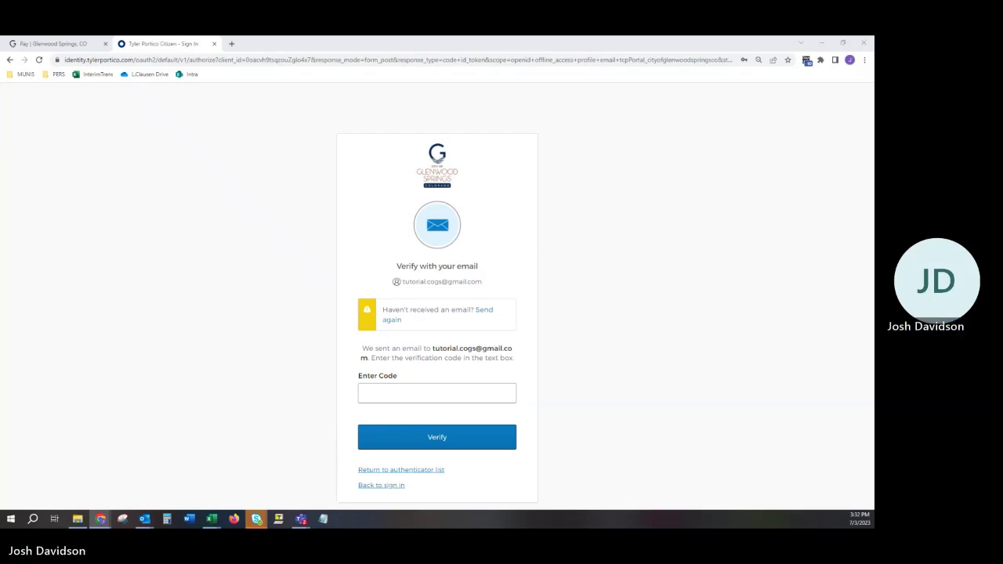
key(alt+Tab)
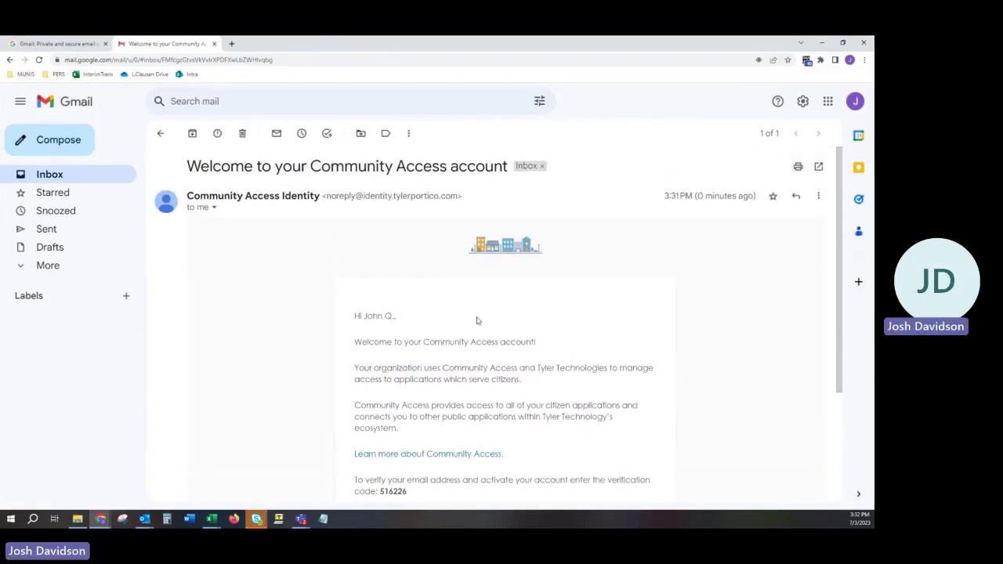
Highlight the verification code in the Community Access welcome email
scroll(477, 320, down, 1)
drag(409, 446, 379, 446)
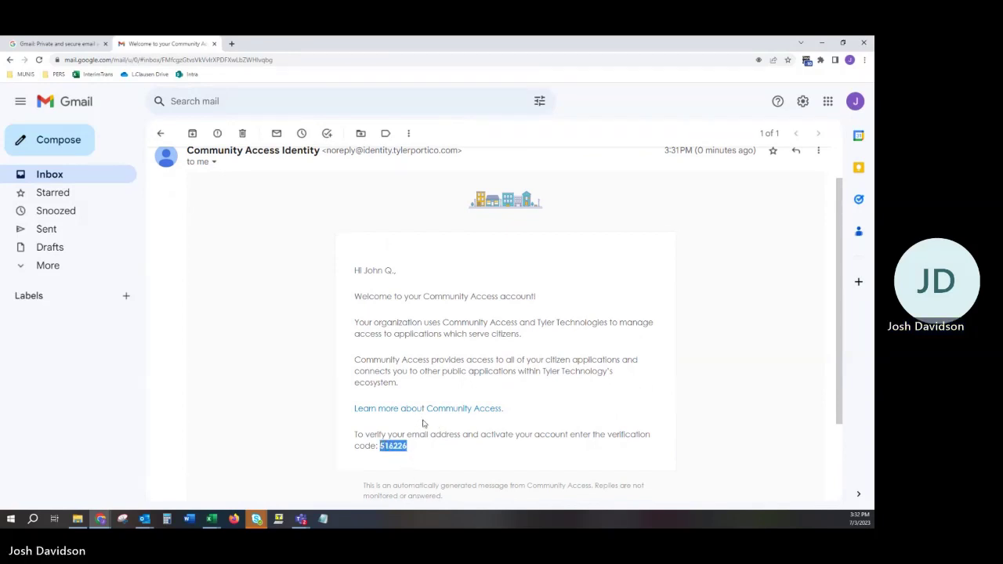
click(406, 450)
drag(407, 450, 379, 446)
key(ctrl+c)
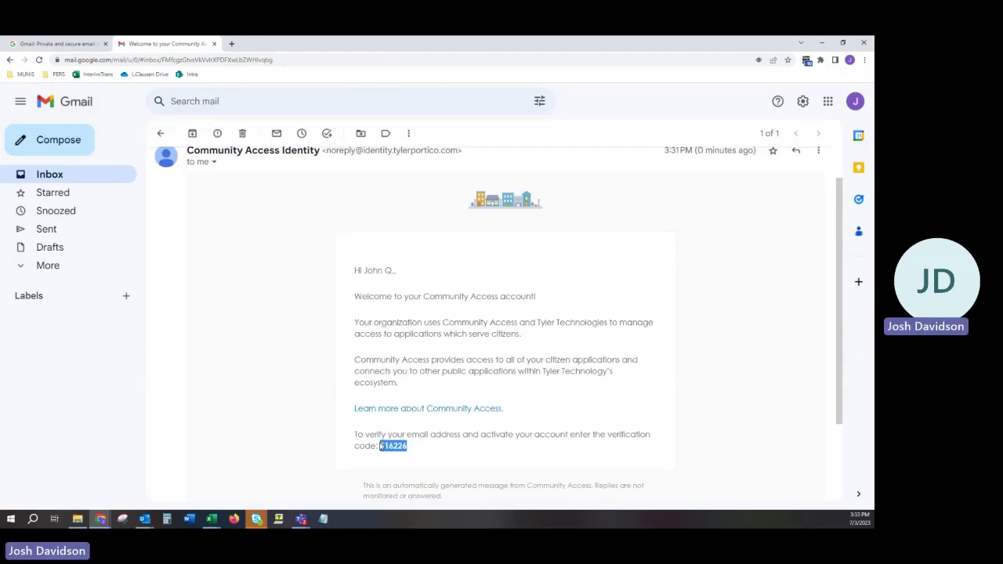
Paste the emailed code into the Portico Enter Code box and verify it
drag(368, 40, 368, 88)
click(367, 63)
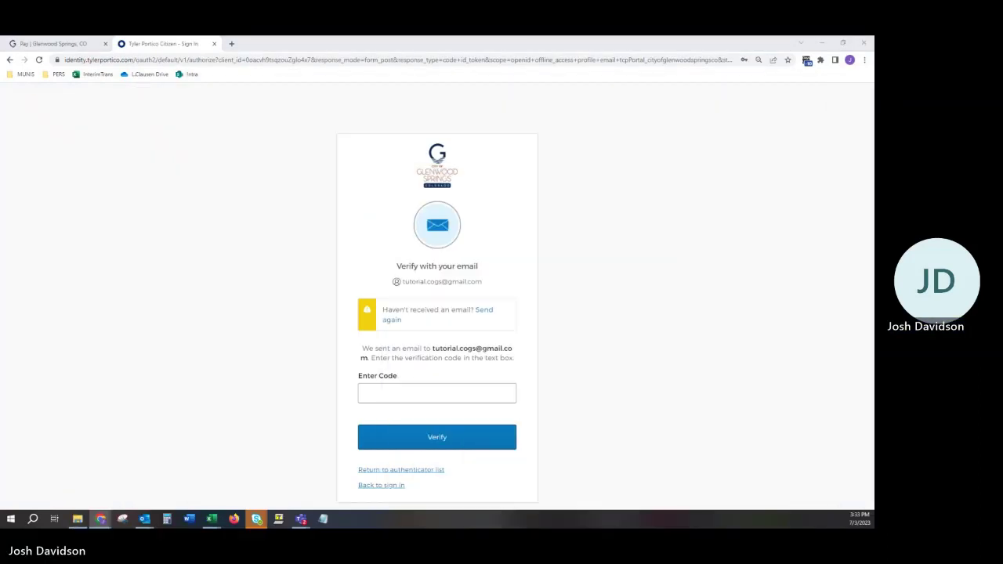
click(402, 392)
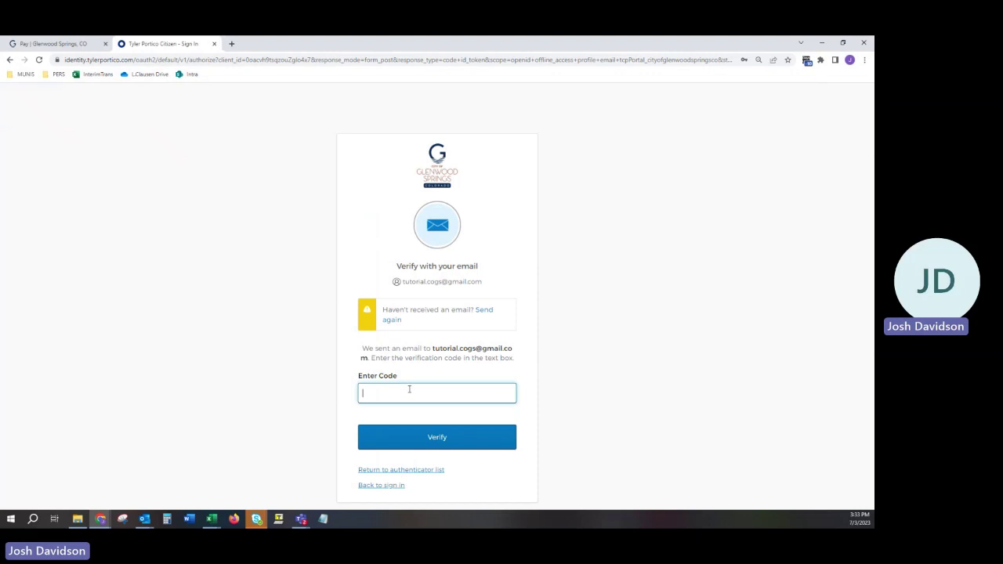
key(ctrl+v)
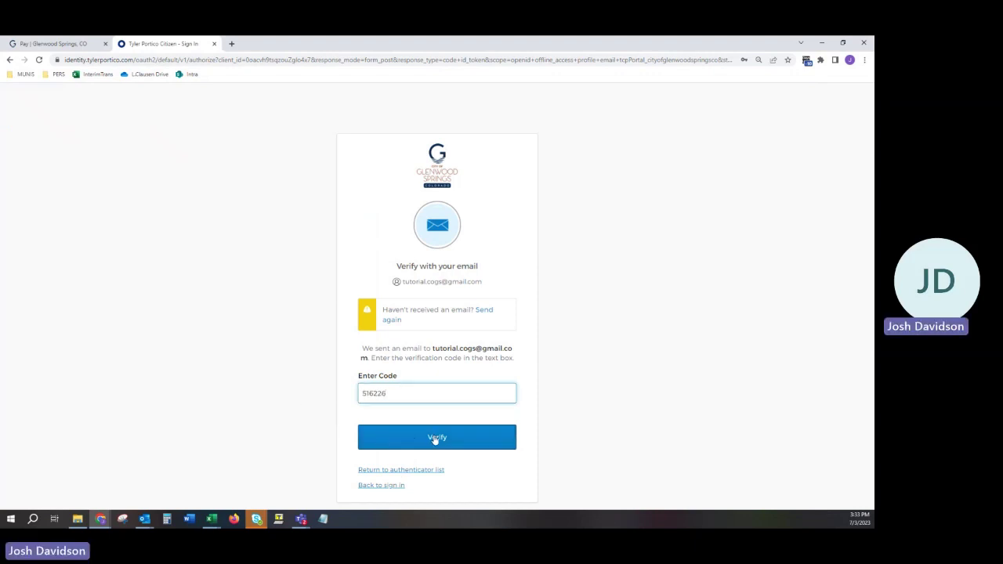
click(436, 440)
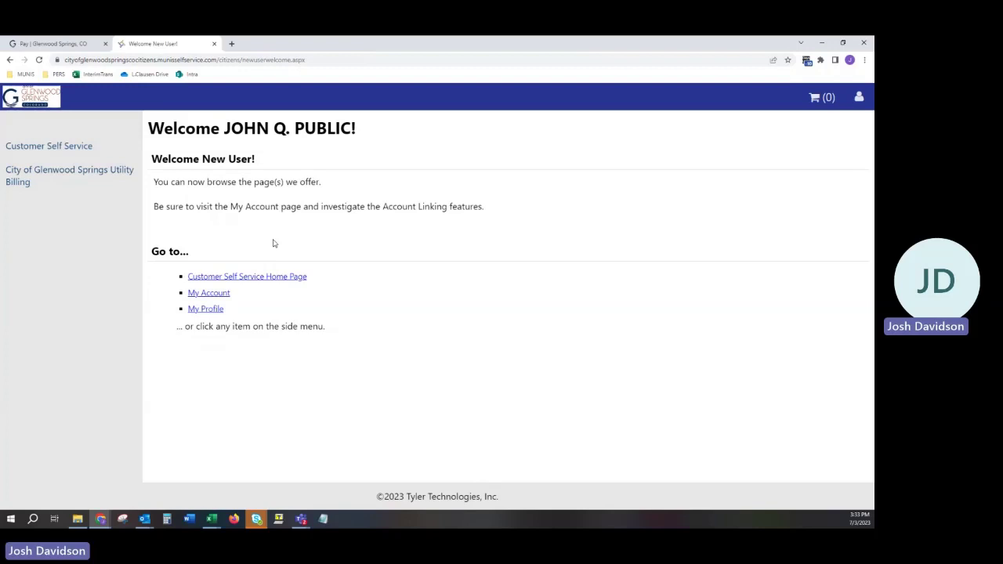
Open City of Glenwood Springs Utility Billing and go to its Accounts page
click(69, 179)
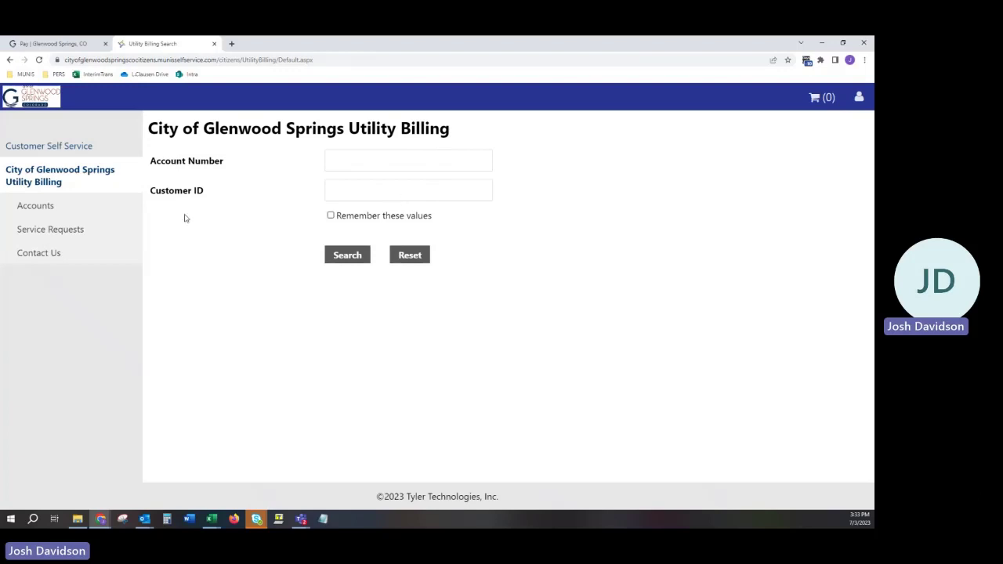
click(37, 208)
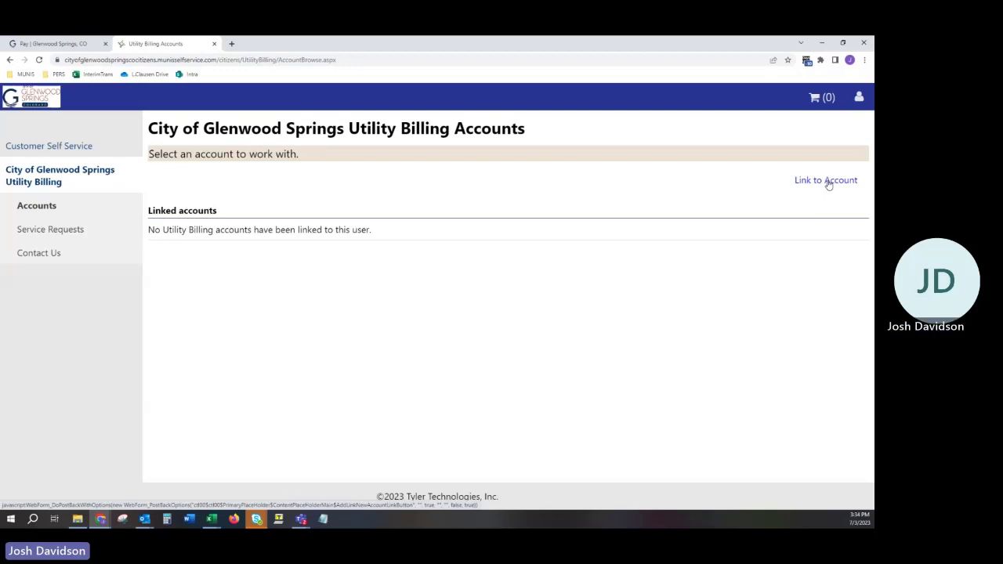
Link a utility account by entering its account number and customer number and submitting
click(828, 181)
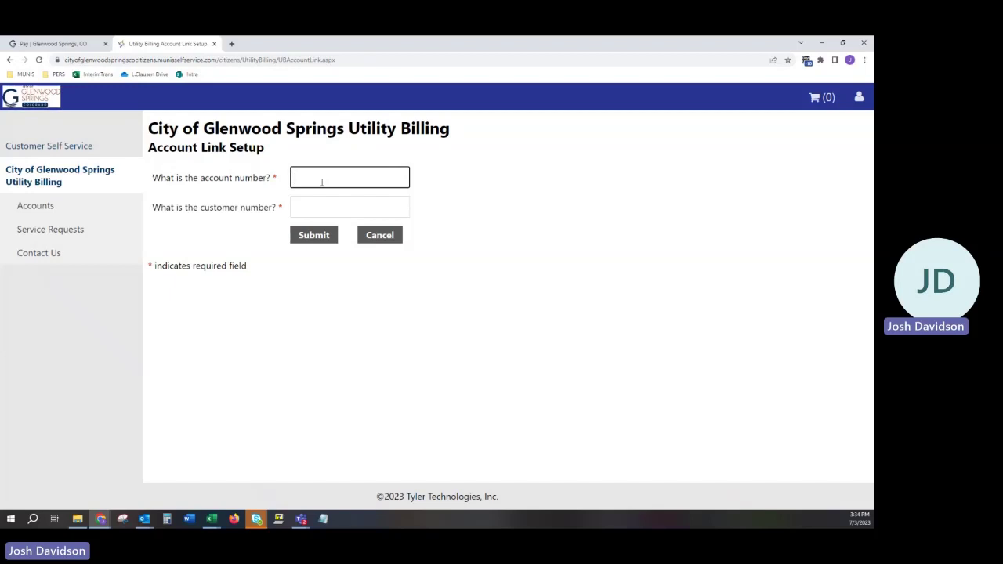
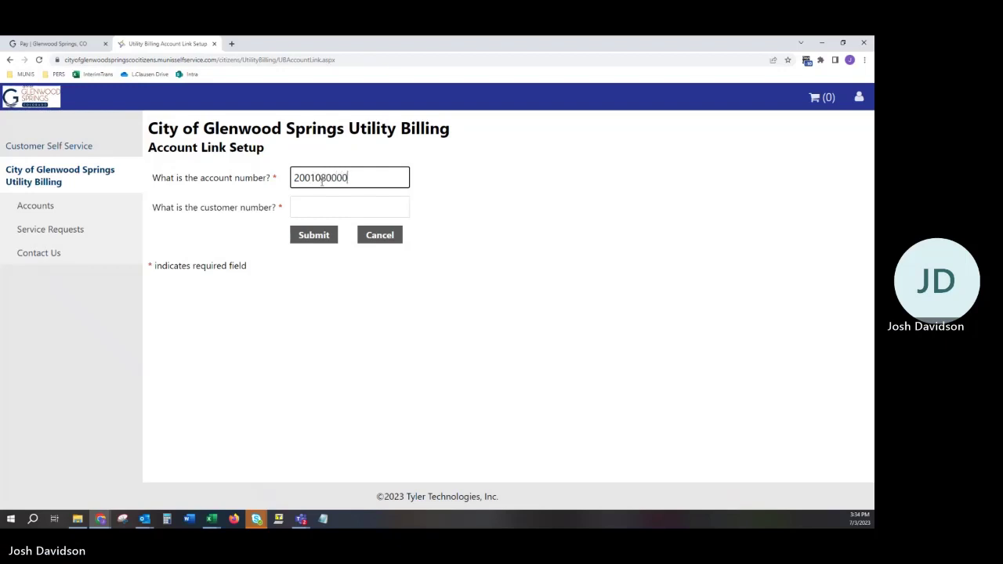
key(Tab)
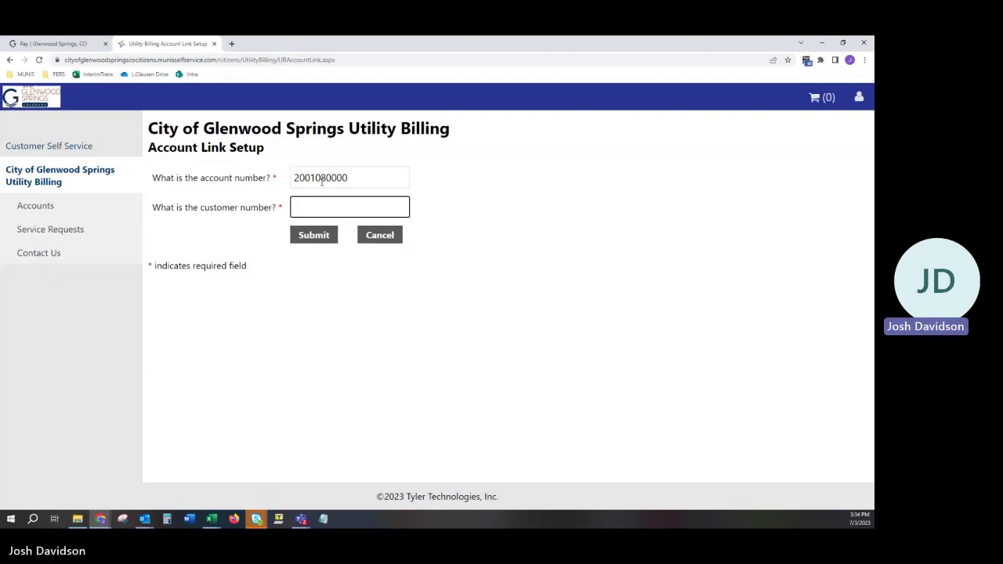
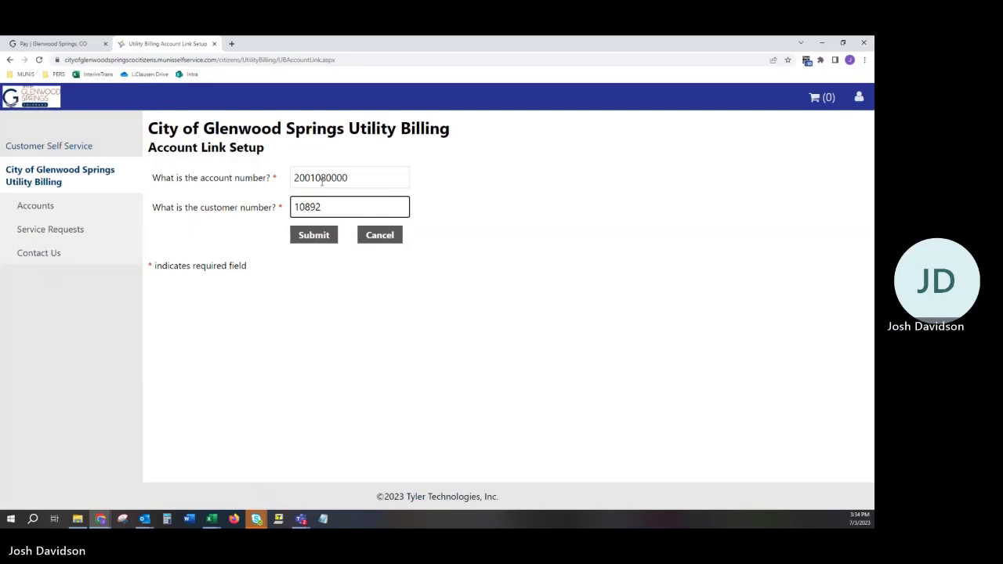
click(323, 235)
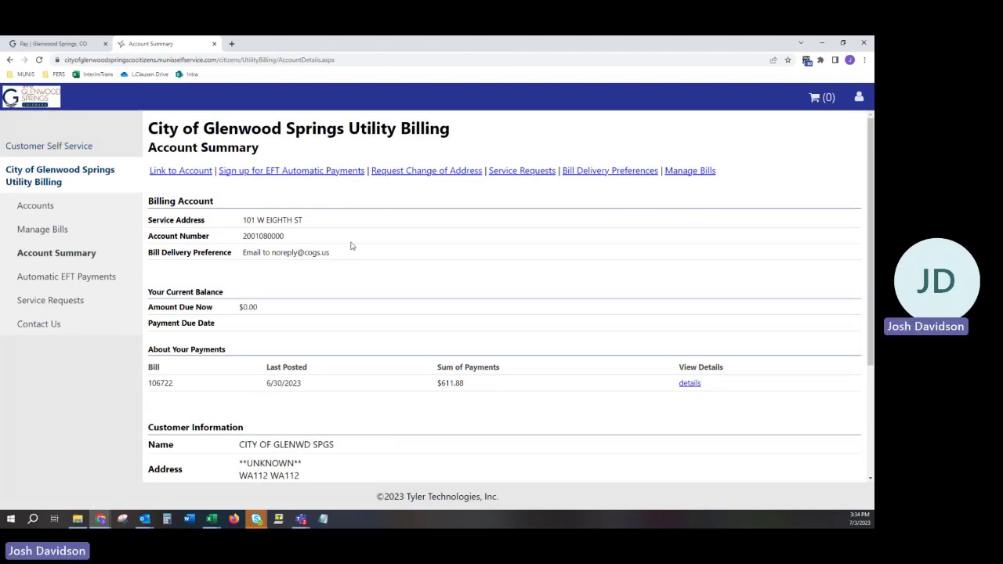
Scroll the Account Summary to review Customer Information and Services, then return to the top
scroll(120, 404, down, 3)
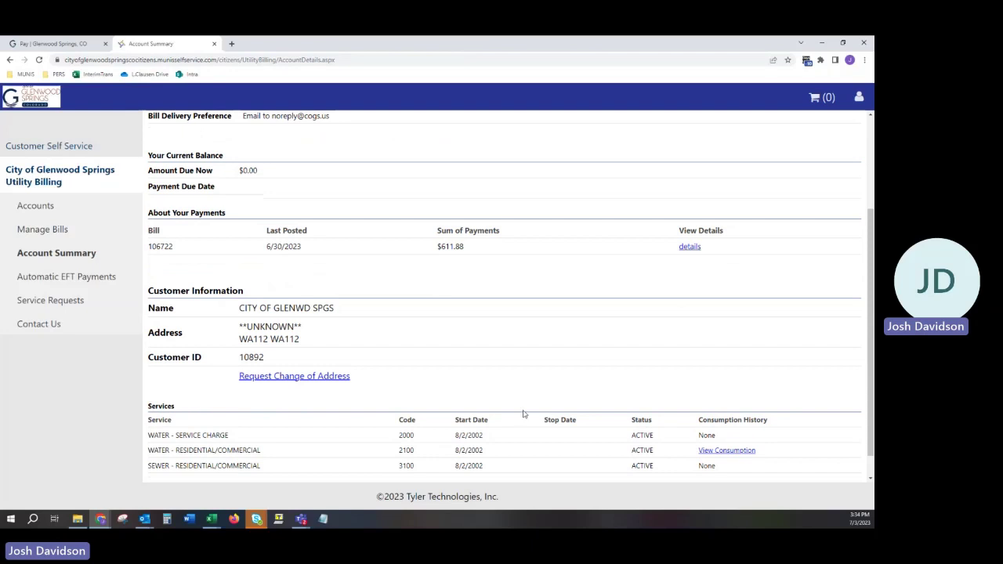
scroll(588, 433, down, 1)
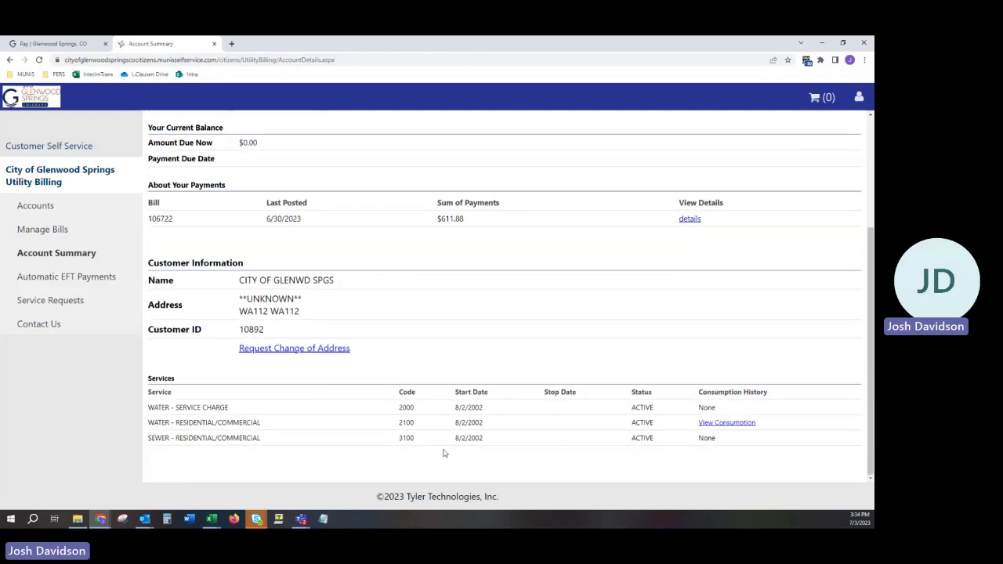
scroll(360, 448, up, 3)
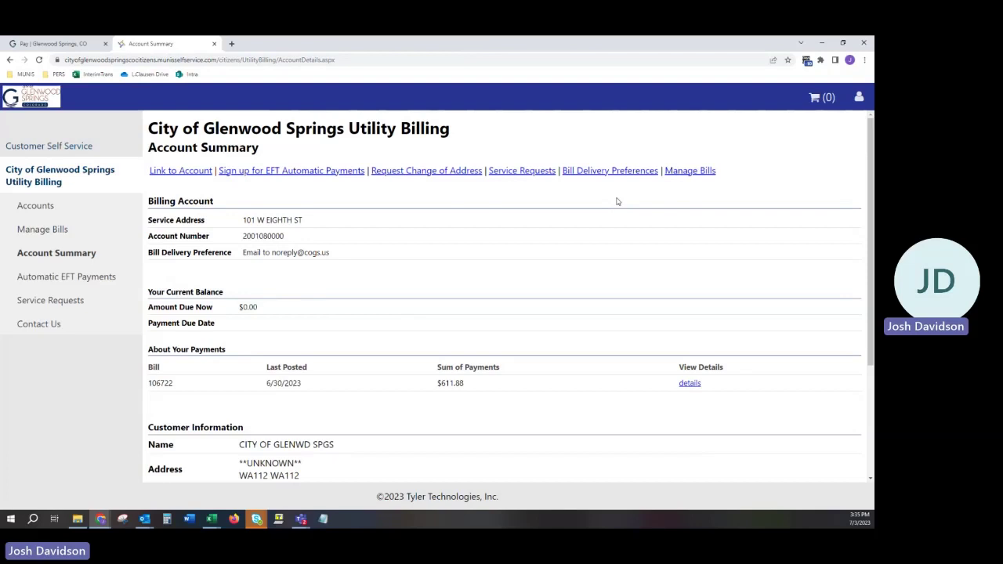
scroll(582, 306, down, 2)
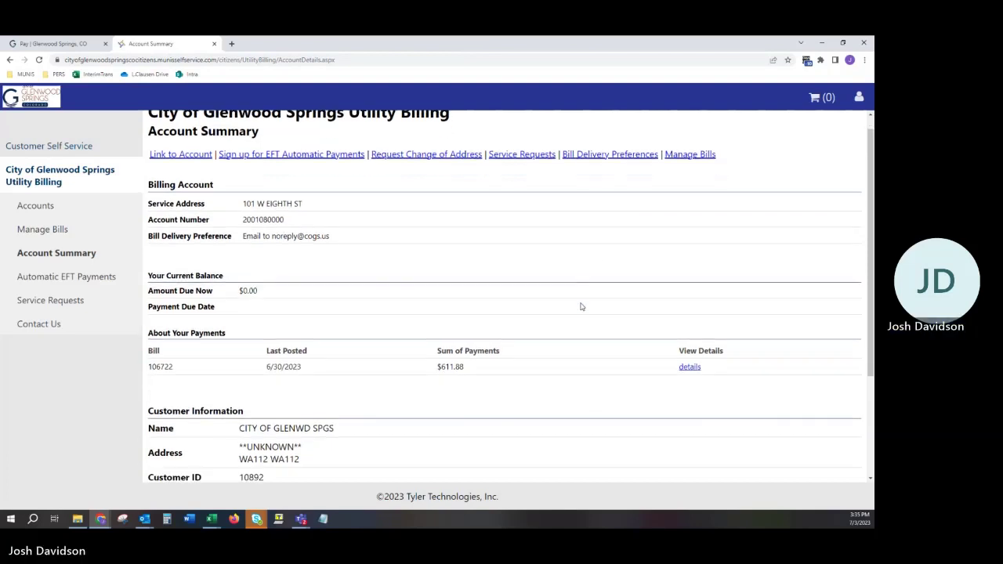
scroll(576, 314, down, 2)
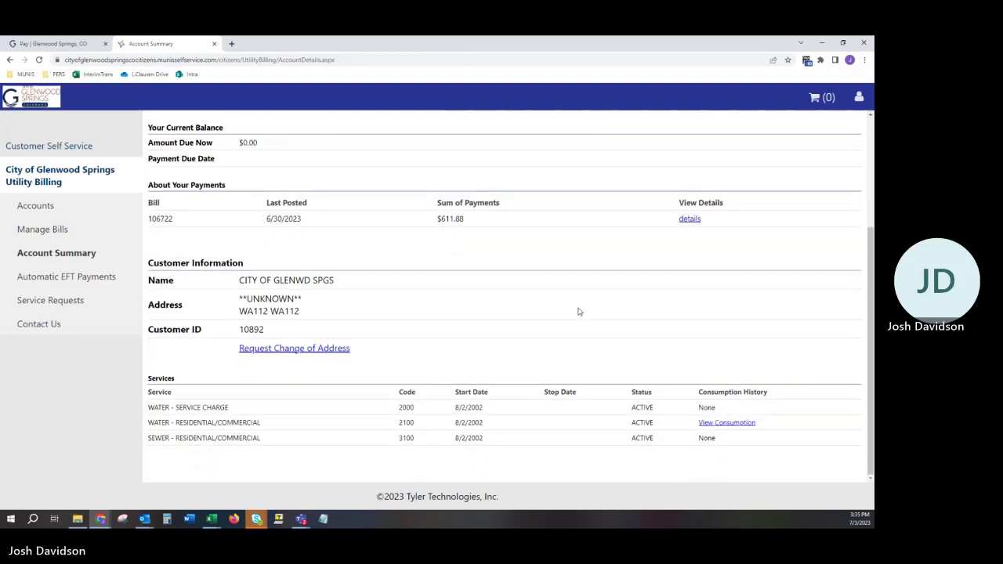
scroll(578, 312, up, 4)
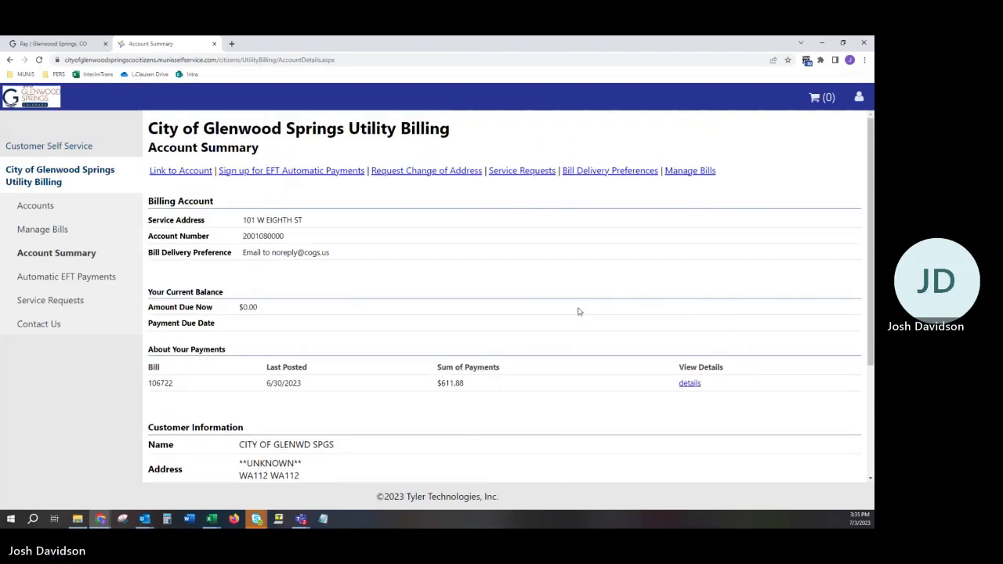